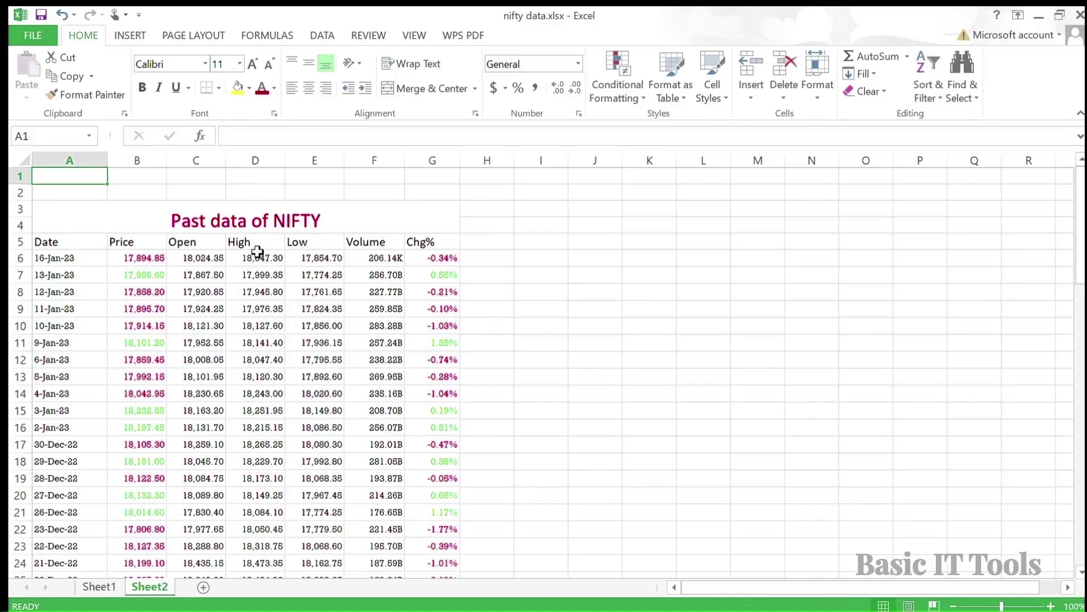
Scroll through the NIFTY table and select the empty cell P21 beside it.
scroll(263, 257, "down", 4)
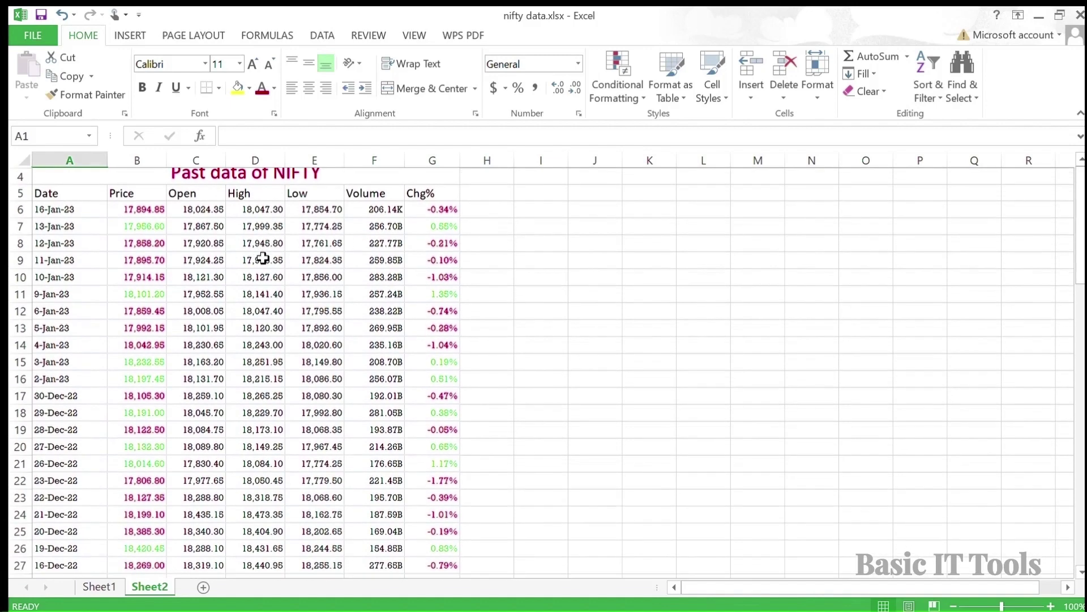
scroll(263, 257, "down", 2)
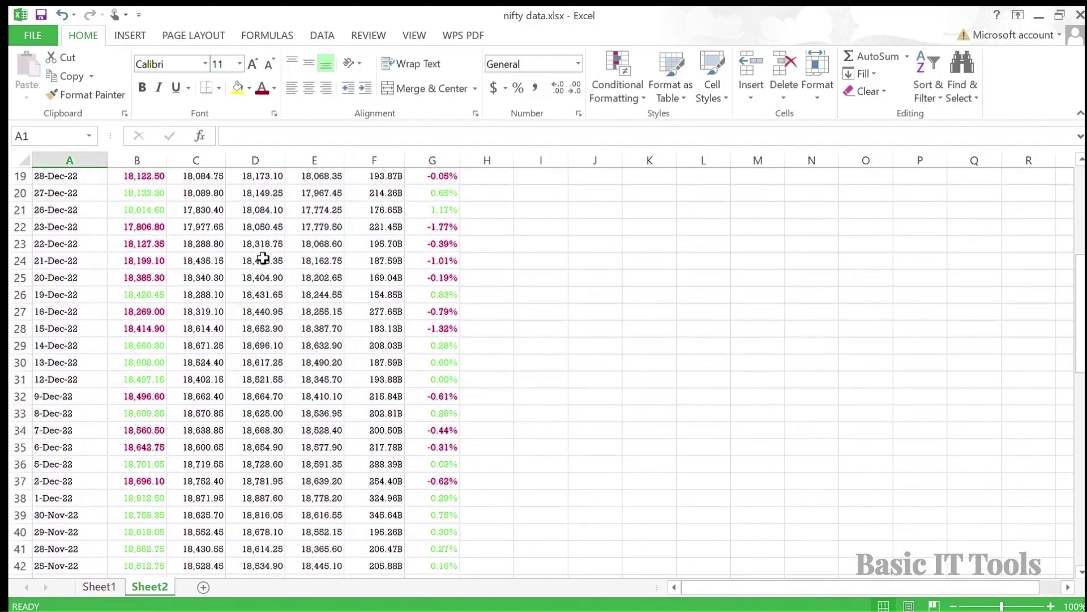
scroll(516, 330, "up", 3)
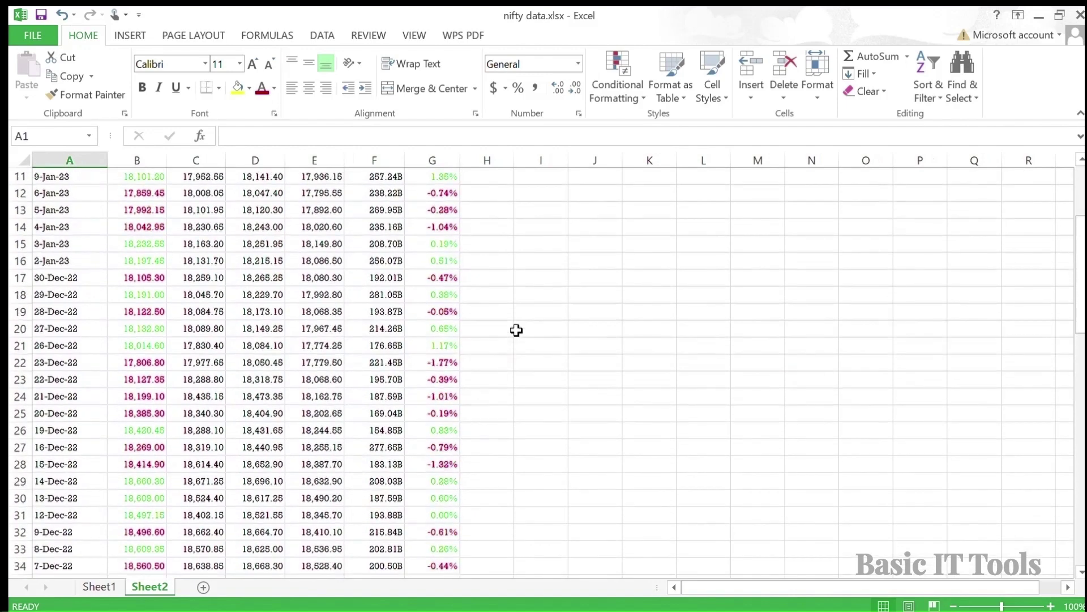
scroll(516, 331, "up", 3)
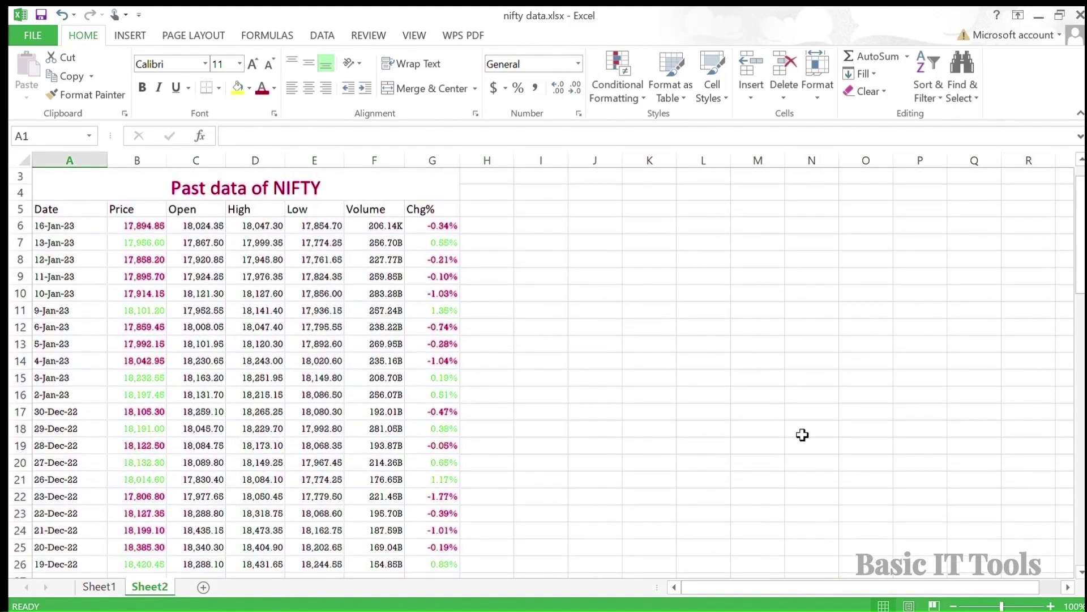
left_click(932, 480)
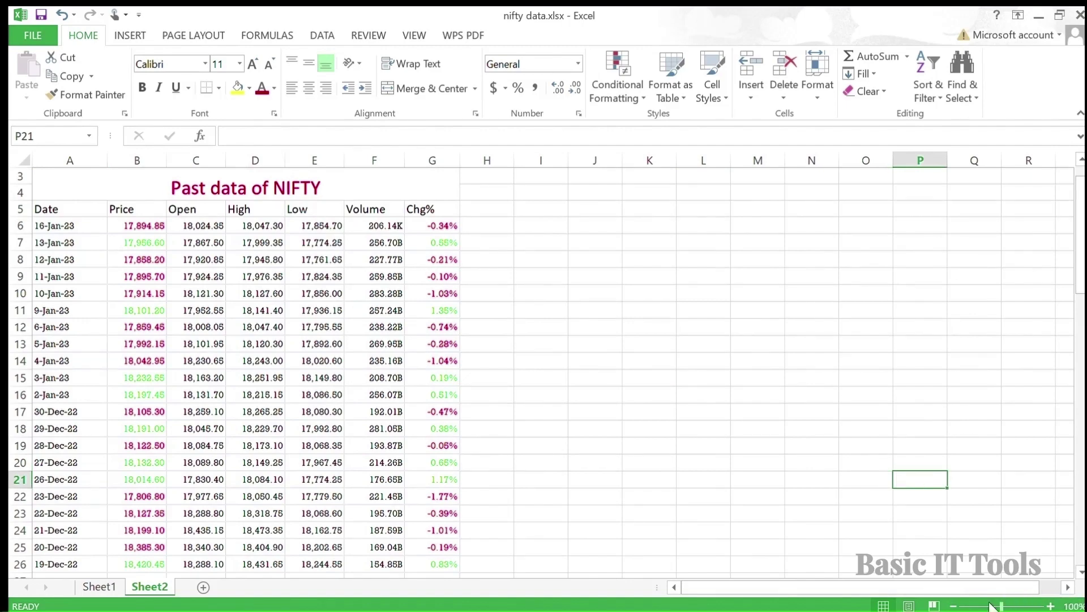
Zoom the sheet out, then in to 400%, back to about normal, and bring up the View ribbon.
left_click_drag(998, 607, 926, 606)
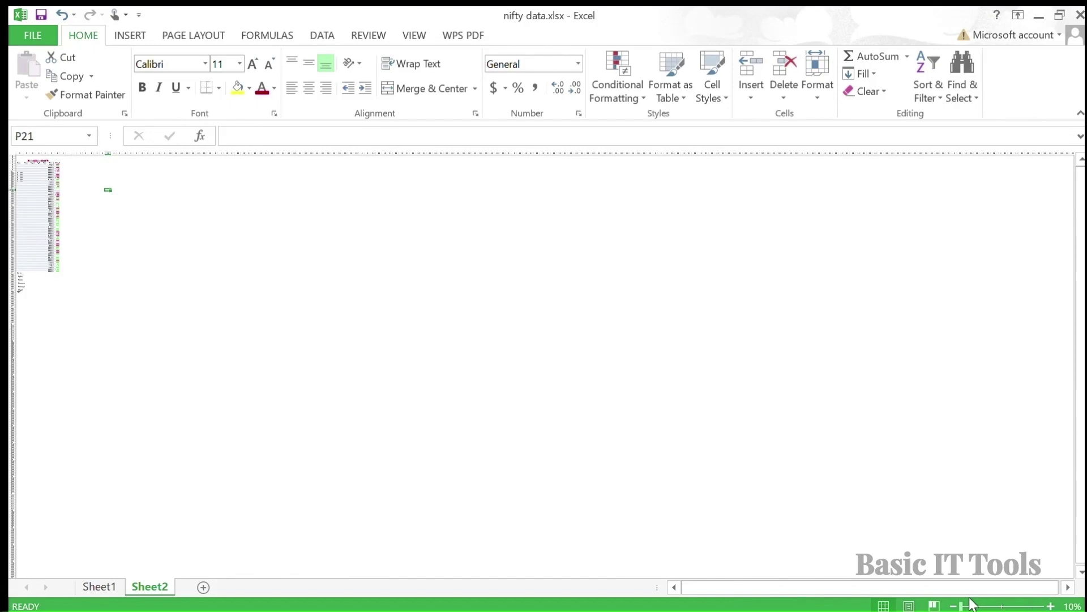
left_click_drag(961, 606, 1065, 606)
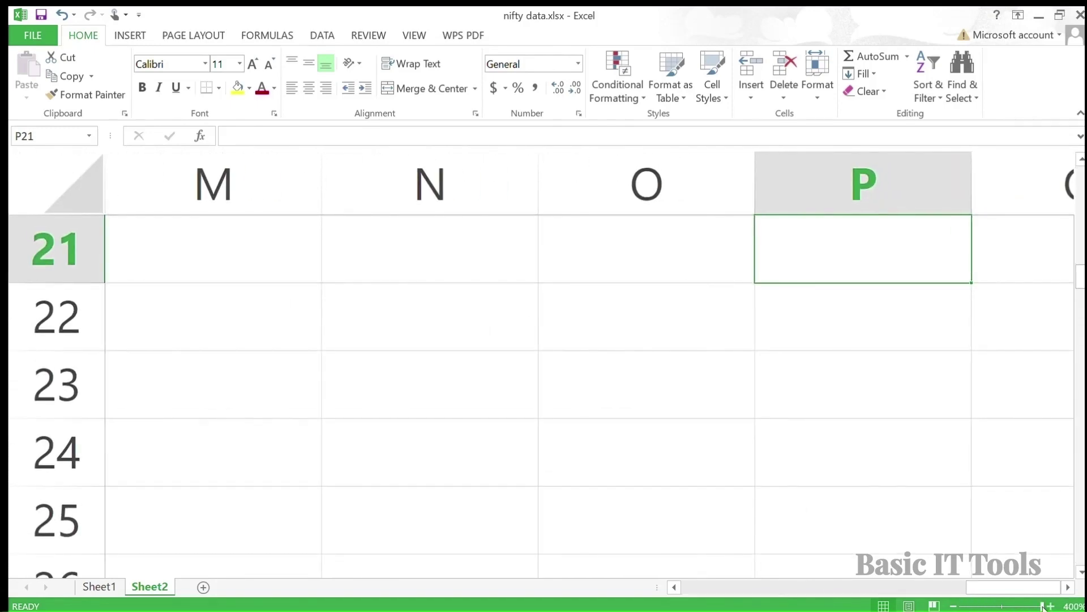
left_click(1000, 606)
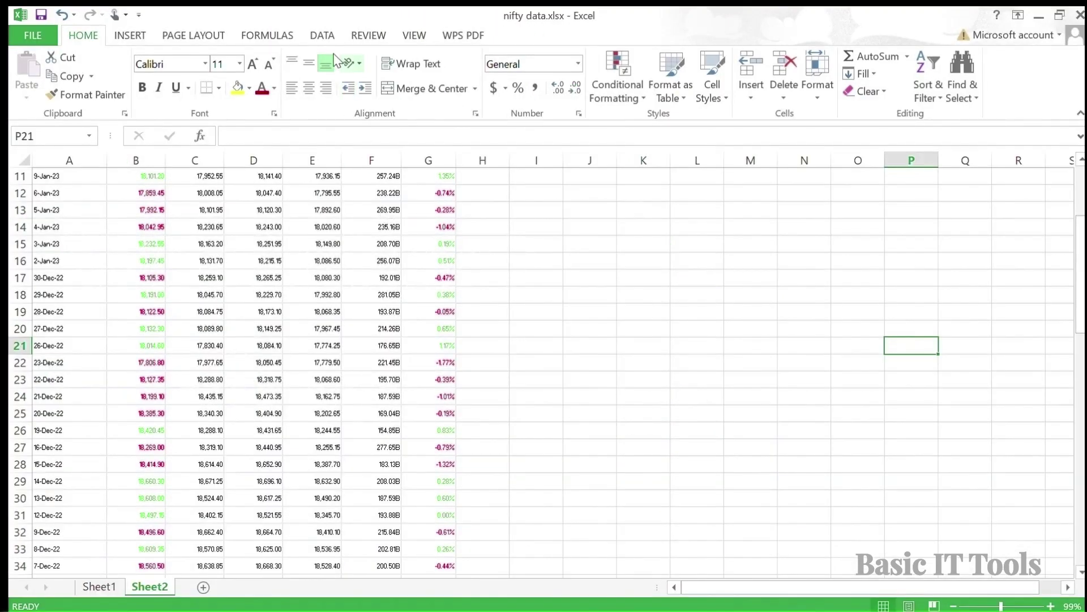
left_click(402, 36)
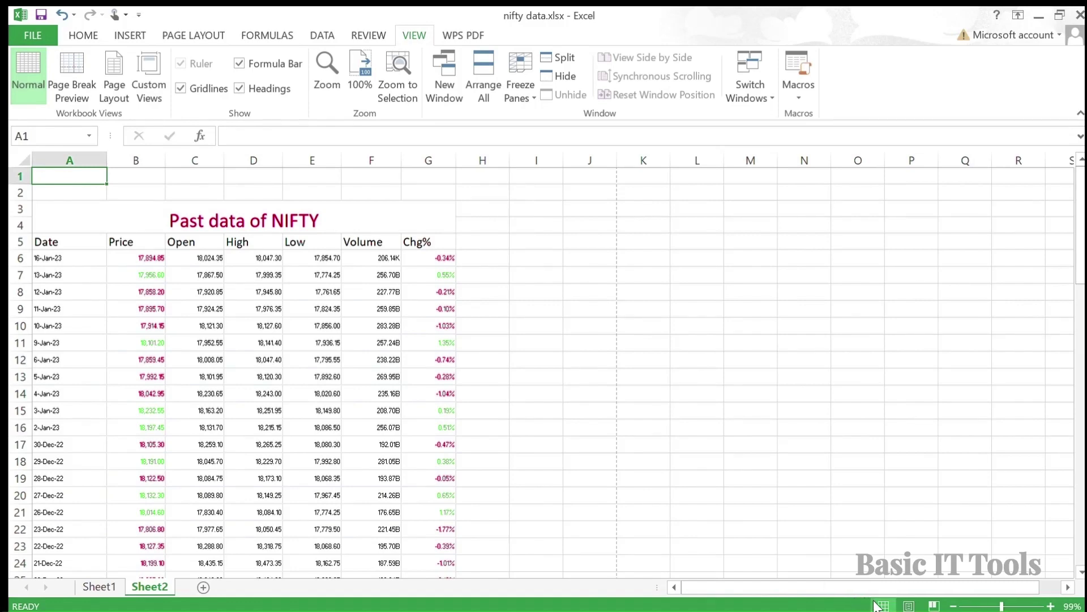
left_click(908, 606)
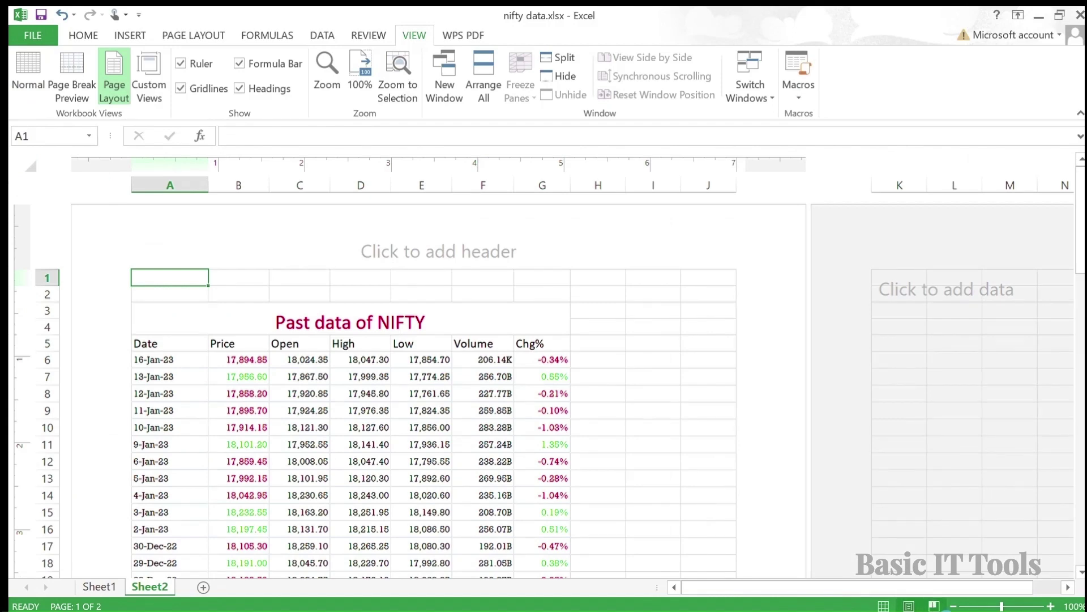
left_click(934, 606)
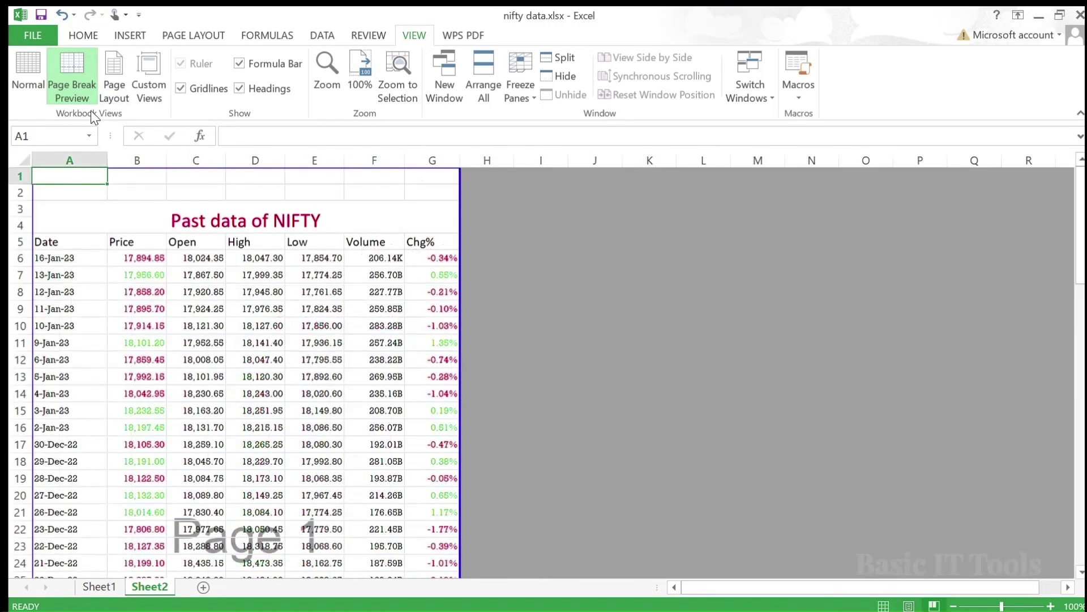
left_click(32, 81)
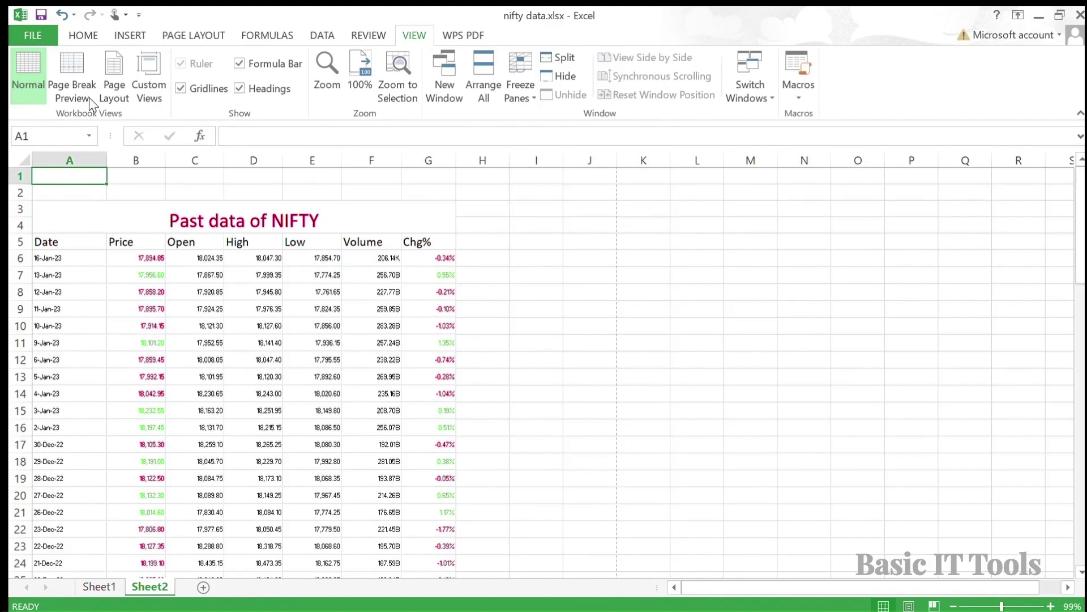
left_click(63, 72)
Scroll down to the automatic page break after row 44, the 23-Nov-22 entry.
scroll(231, 370, "down", 6)
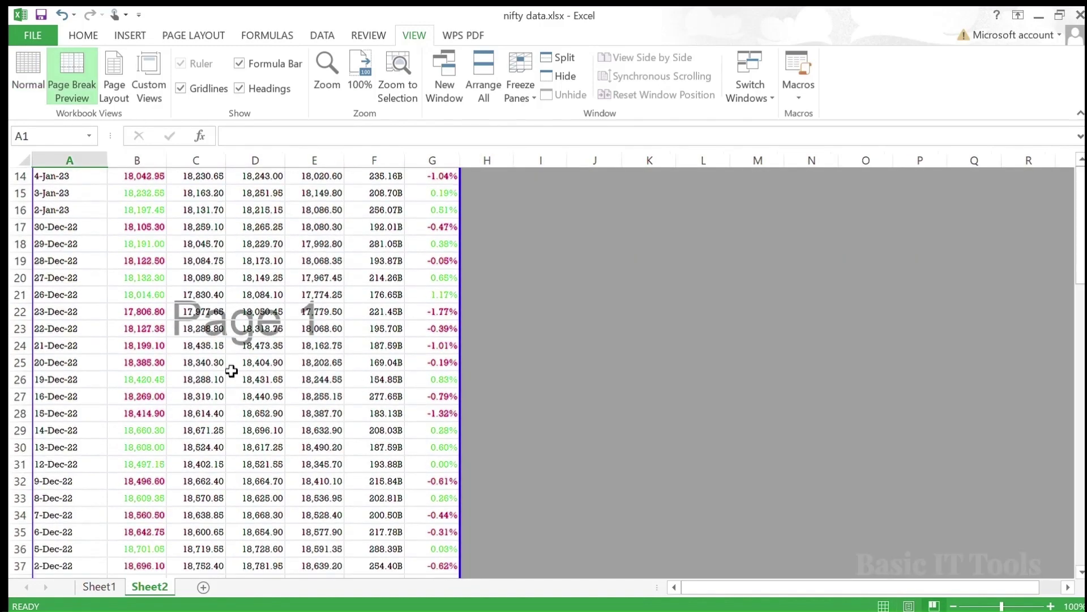
scroll(232, 371, "down", 2)
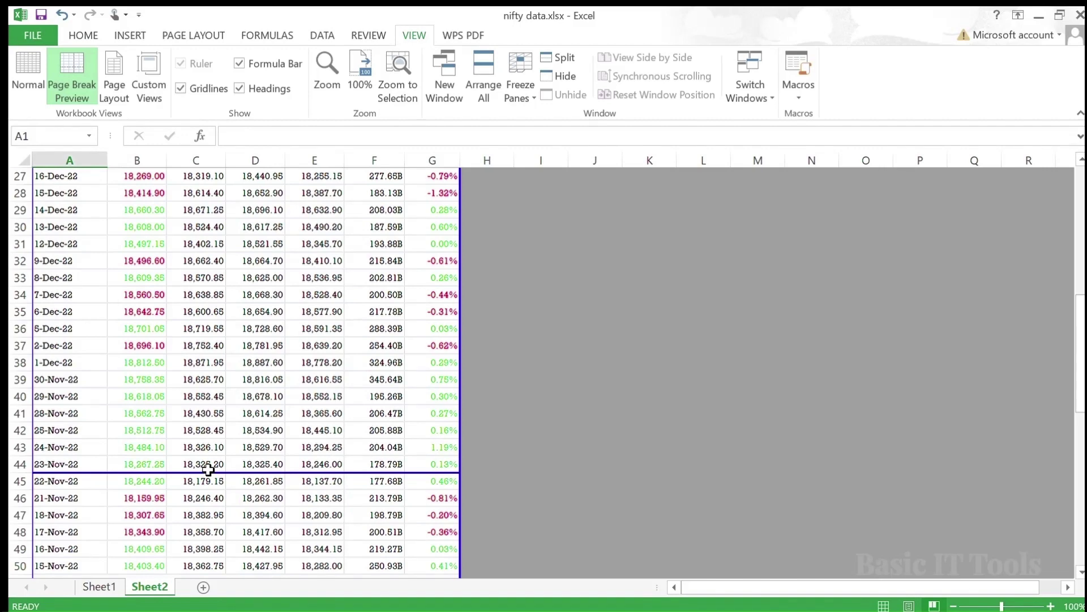
Check the print preview at 100%, confirming page 1 of 2 ends at 23-Nov-22, then exit.
key("ctrl+p")
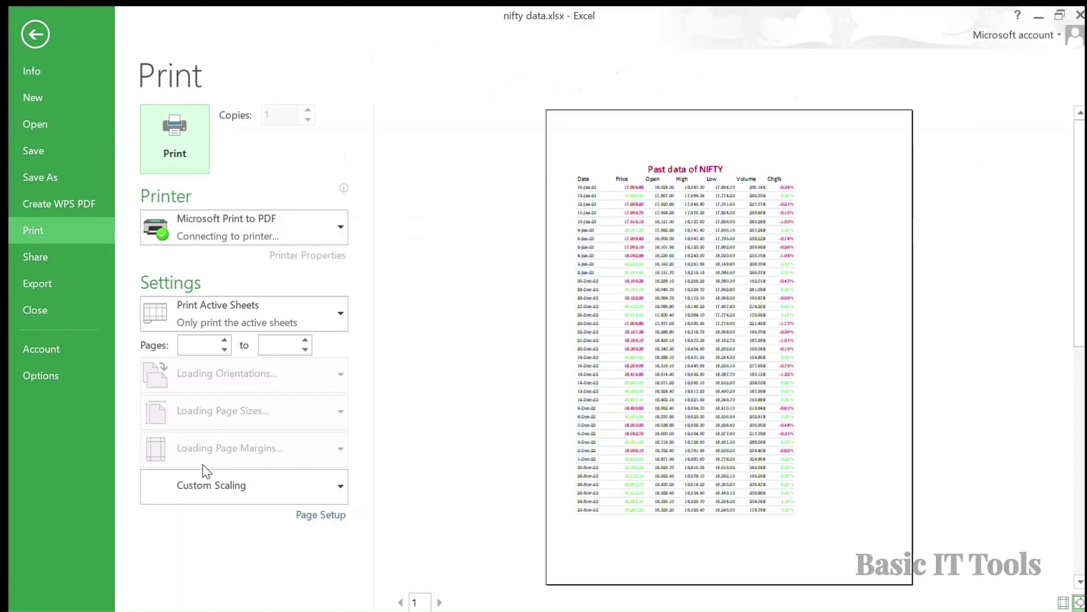
left_click(675, 409)
scroll(675, 409, "down", 5)
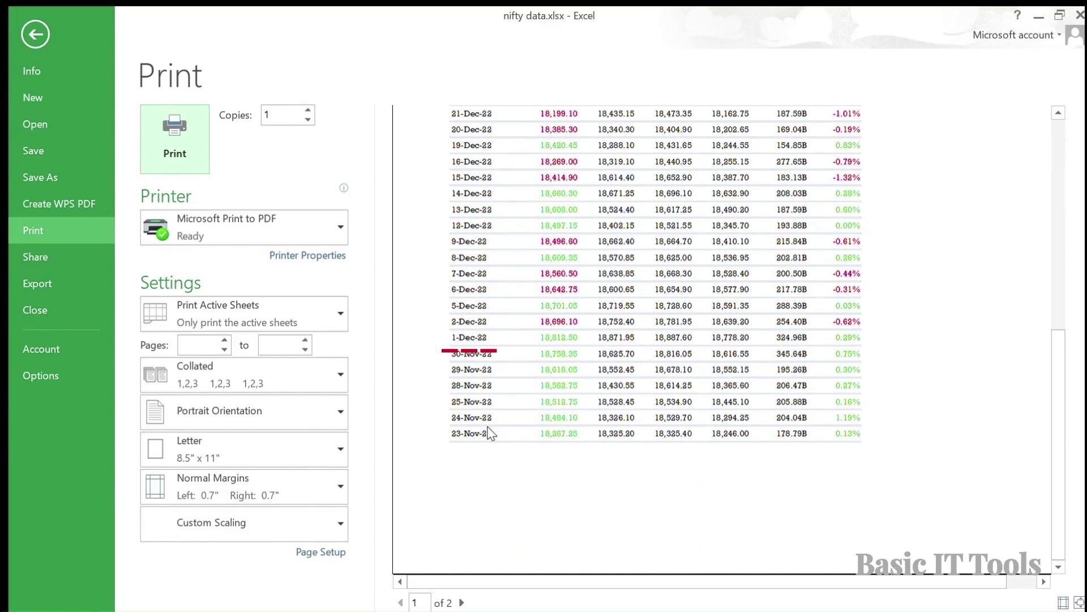
key("Escape")
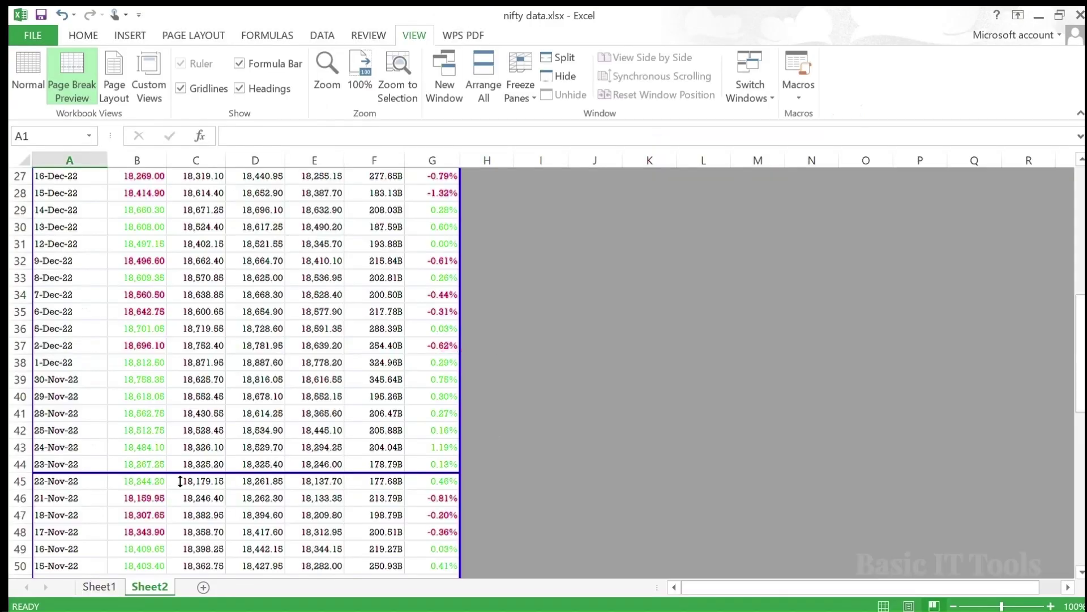
Move the page break from below row 44 to below row 38 (1-Dec-22) and preview it.
left_click_drag(186, 472, 170, 182)
scroll(173, 240, "up", 1)
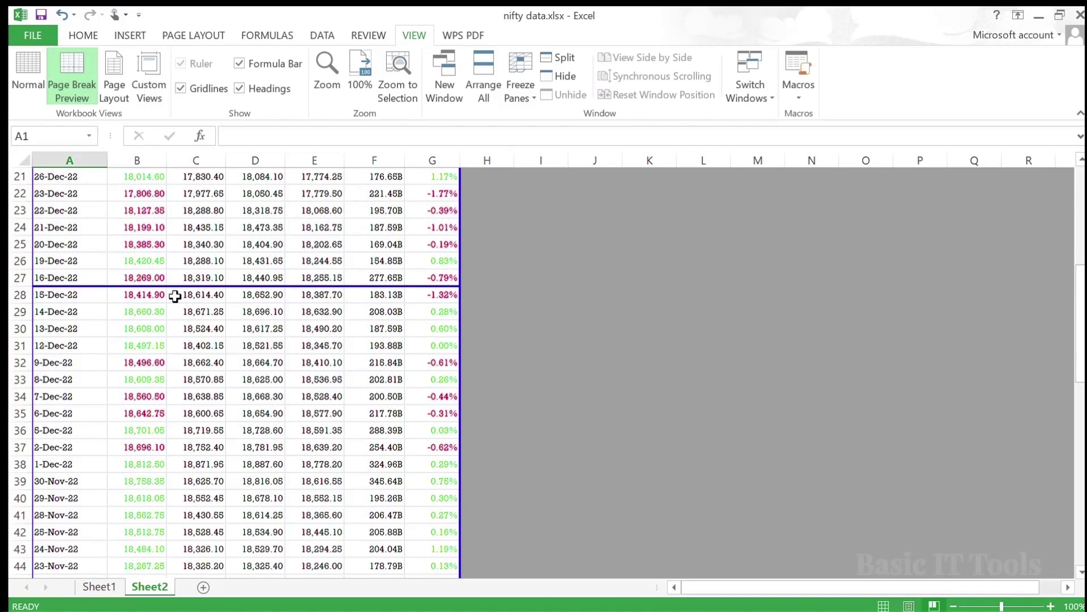
left_click_drag(148, 435, 148, 479)
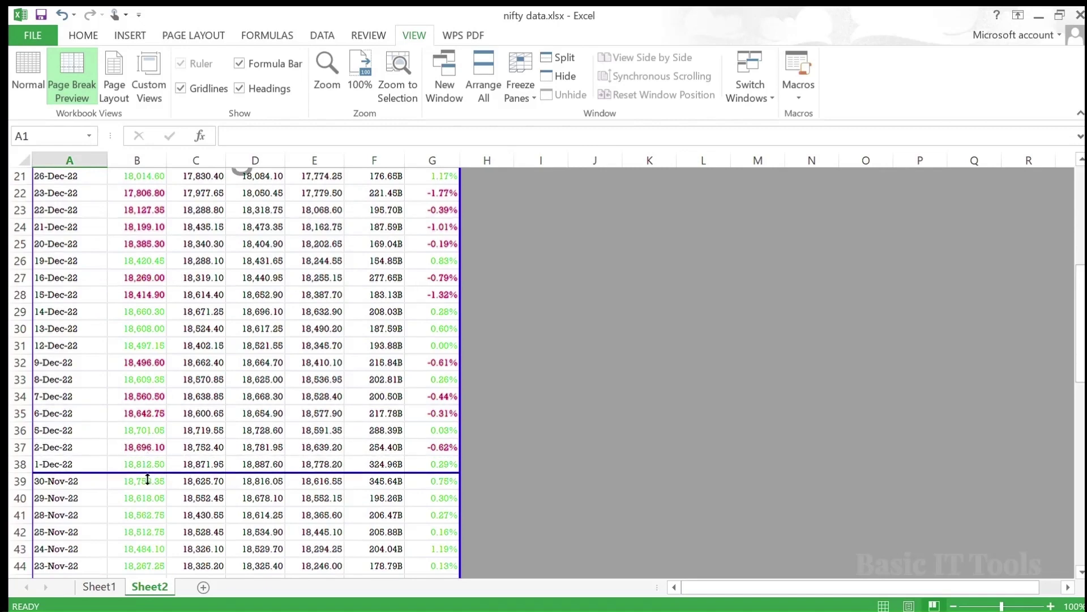
key("ctrl+p")
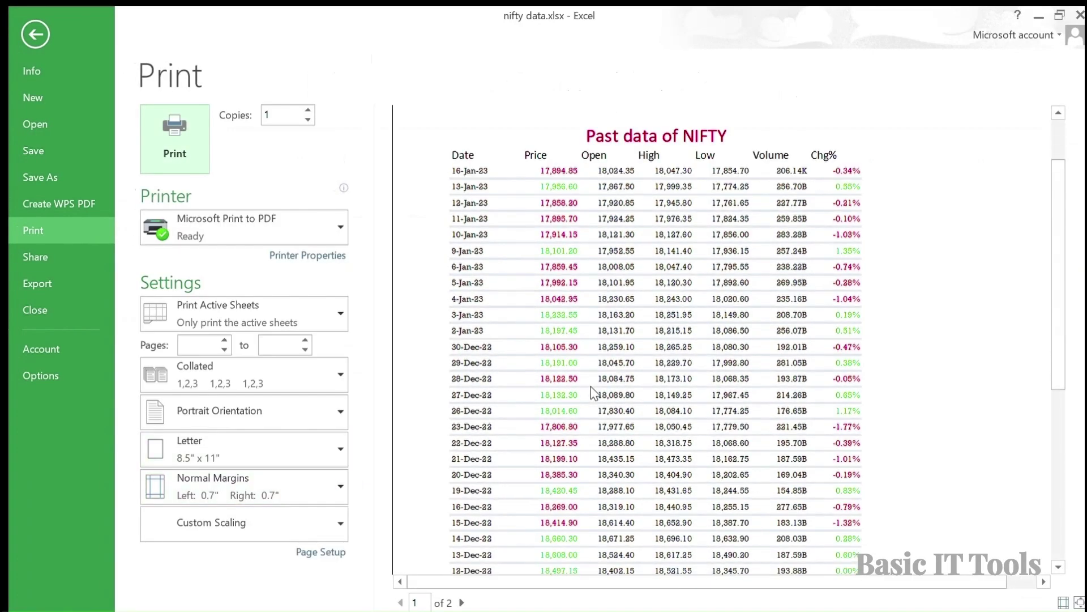
scroll(590, 386, "down", 5)
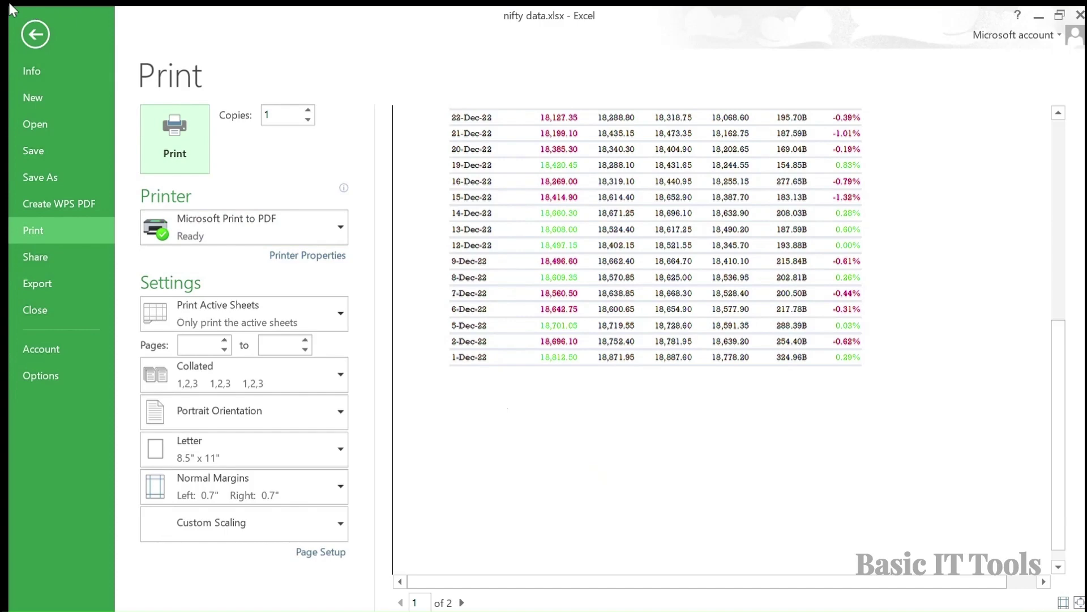
left_click(29, 33)
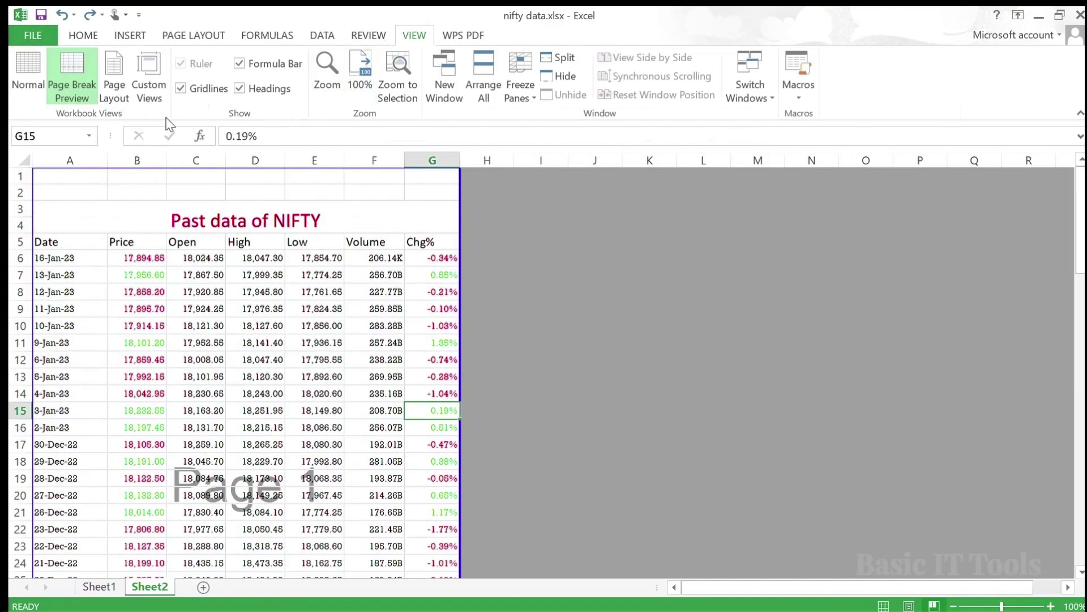
Switch Sheet2 to Page Layout view, showing the header area and page 1 of 2.
left_click(112, 90)
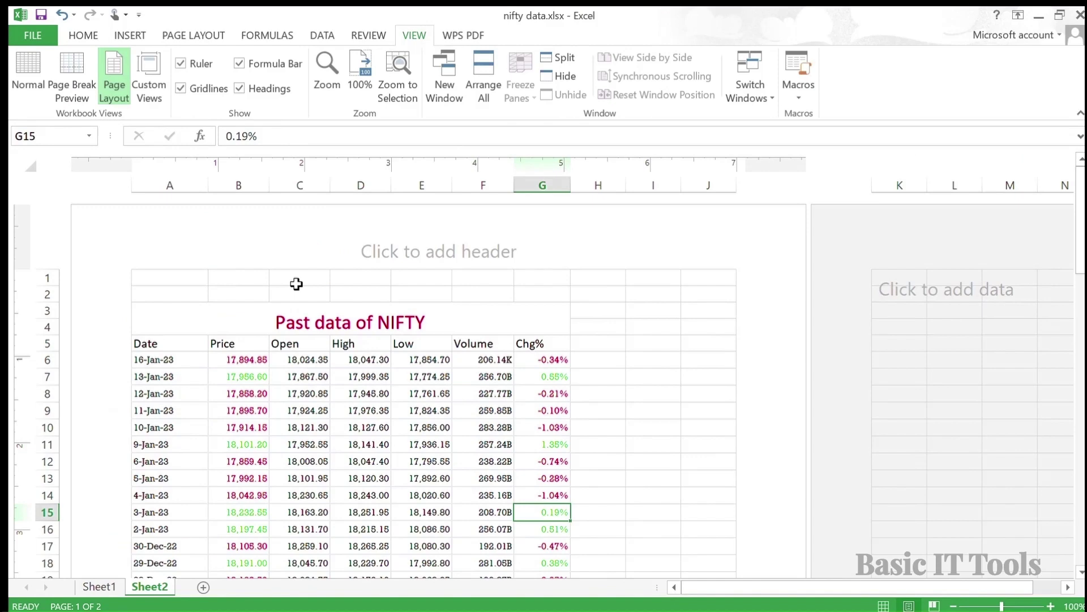
scroll(373, 311, "down", 3)
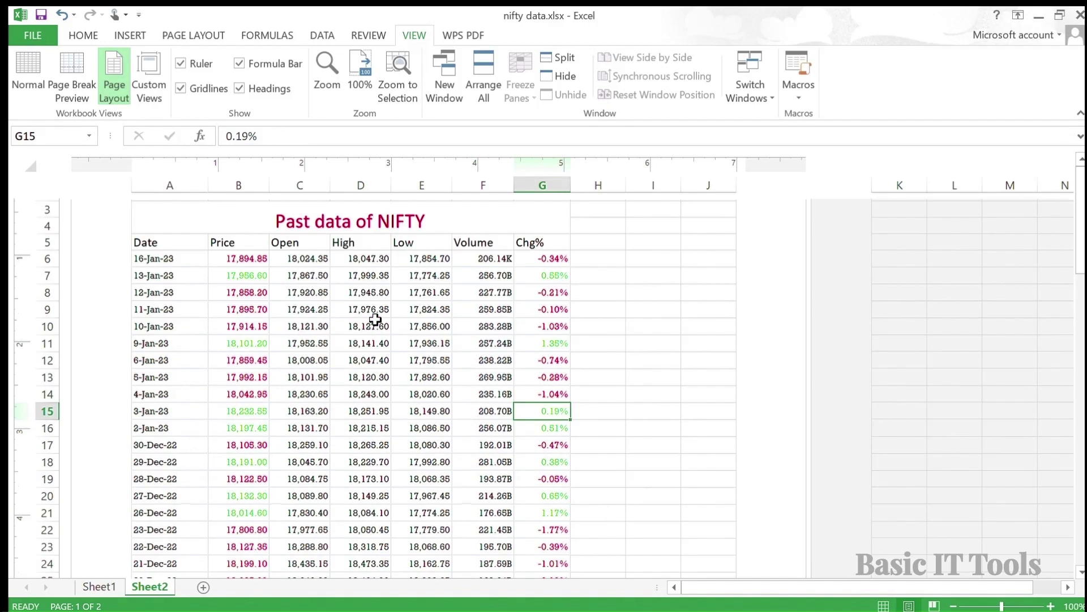
scroll(375, 320, "up", 2)
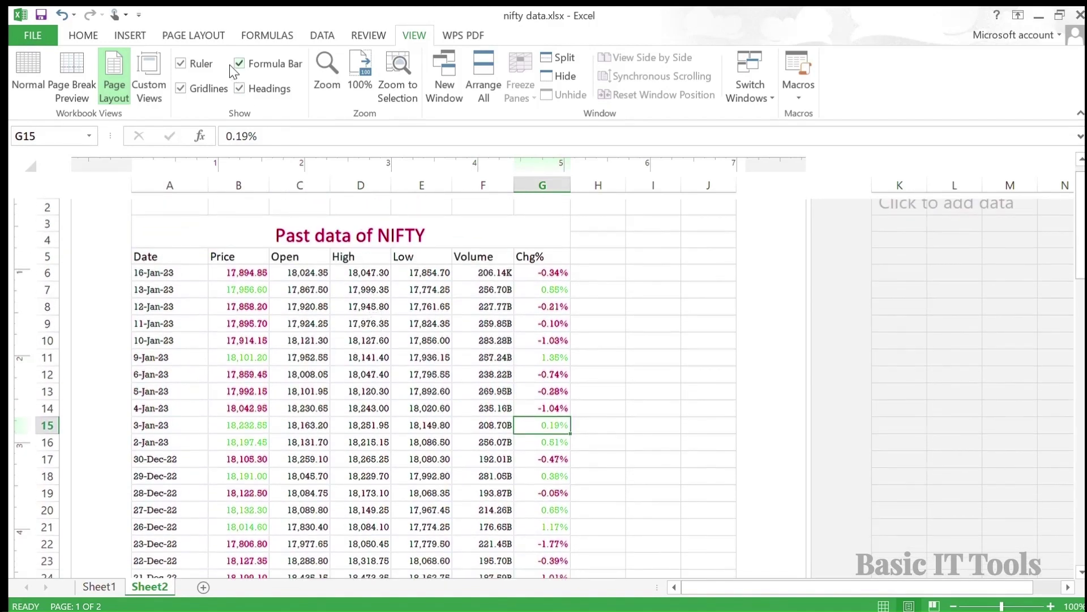
Show the Orientation choices, then hide and restore the gridlines and the row and column headings.
left_click(204, 38)
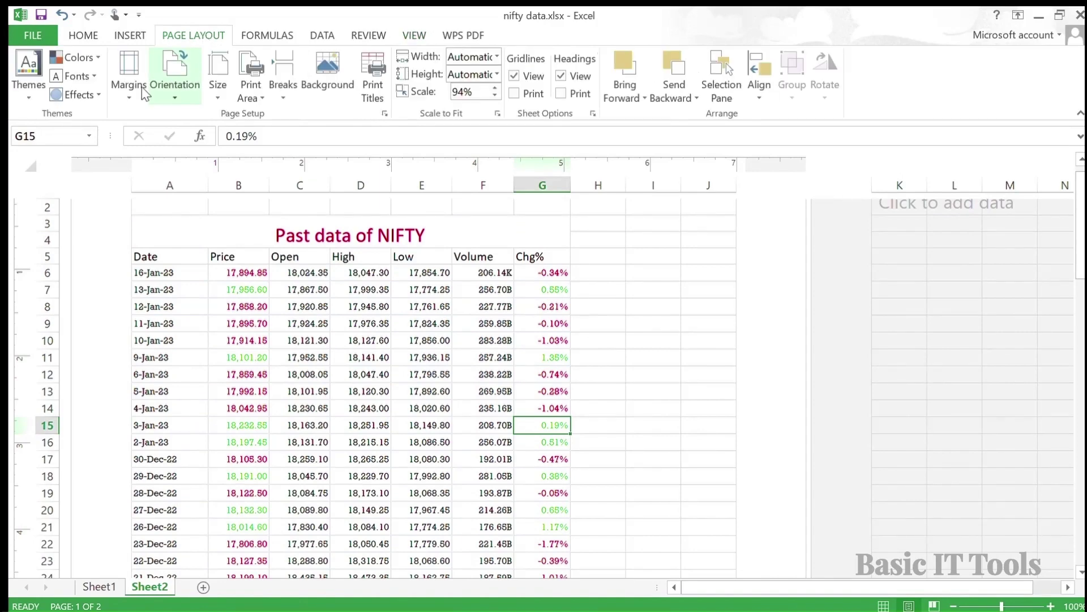
left_click(168, 101)
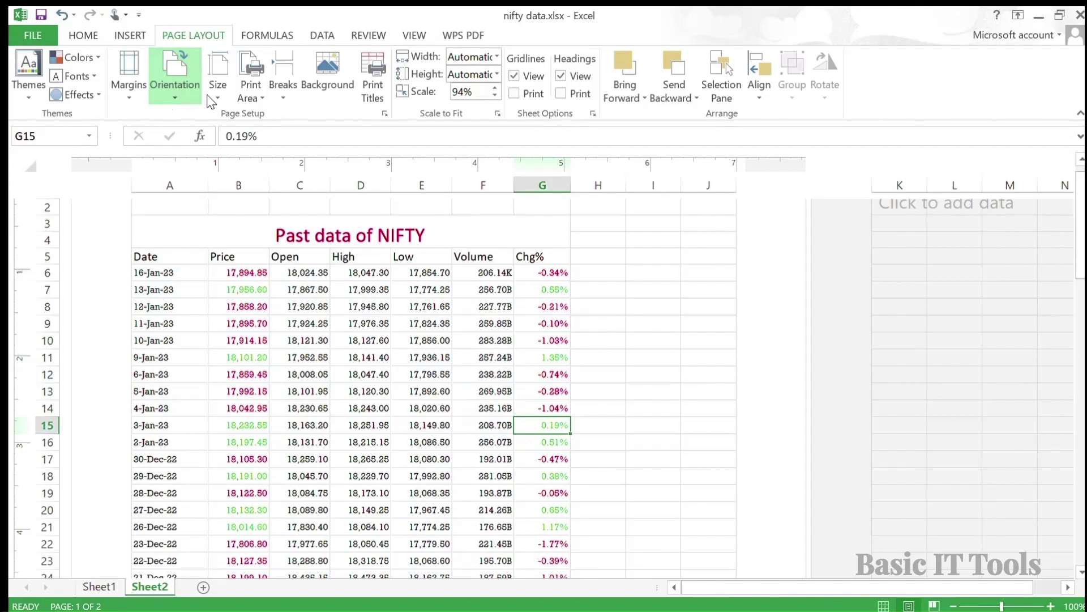
left_click(521, 75)
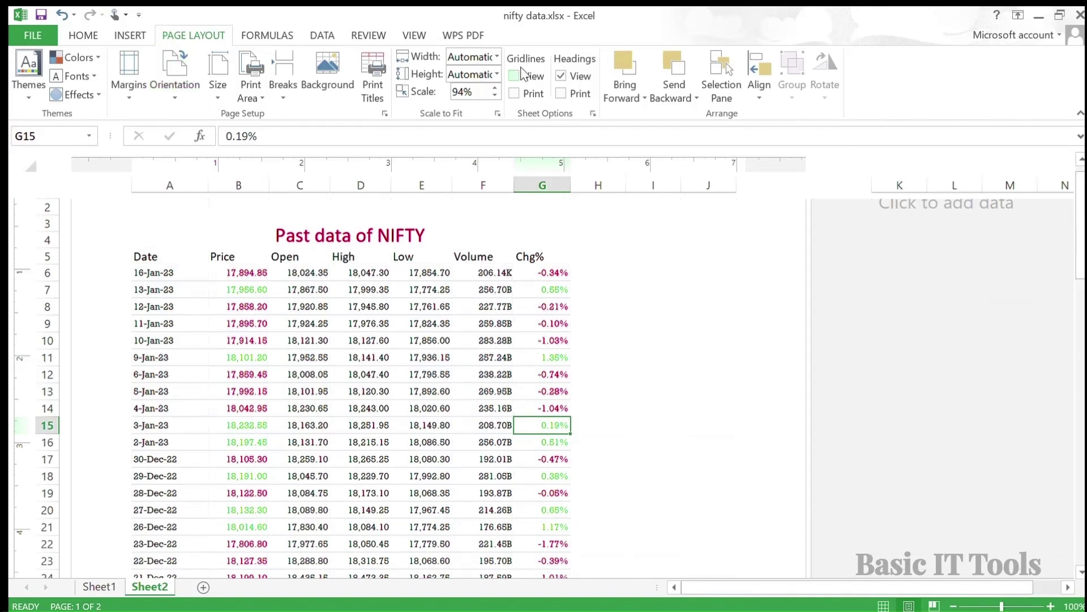
left_click(524, 75)
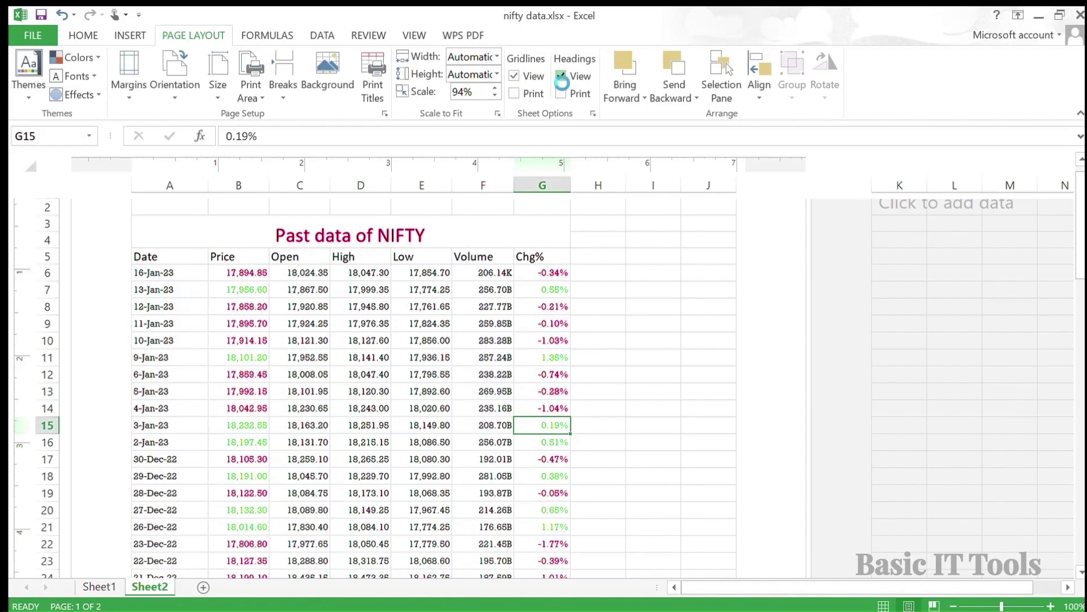
left_click(548, 70)
left_click(549, 70)
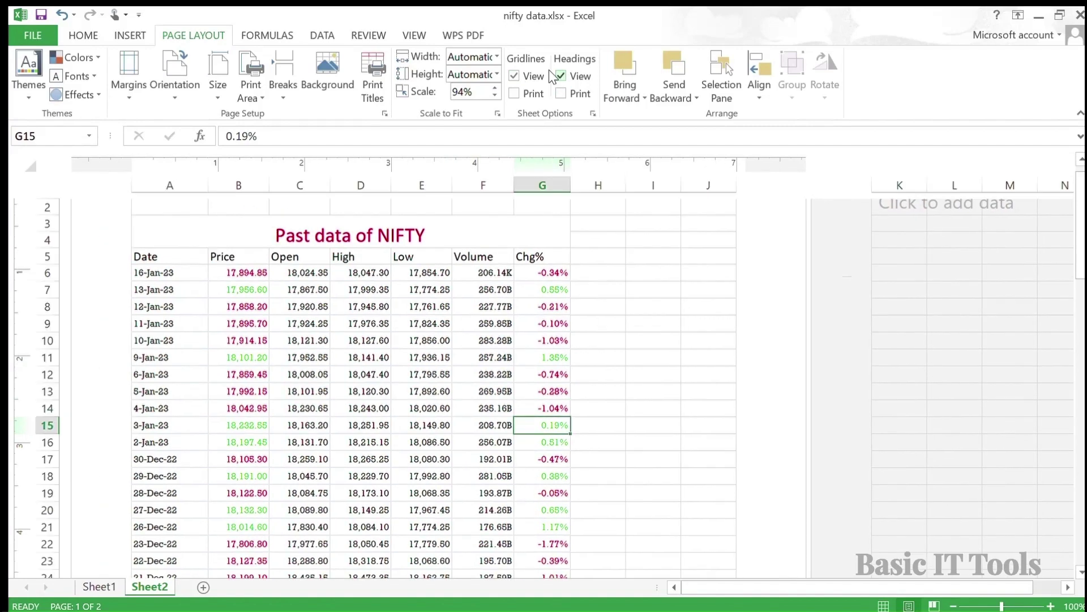